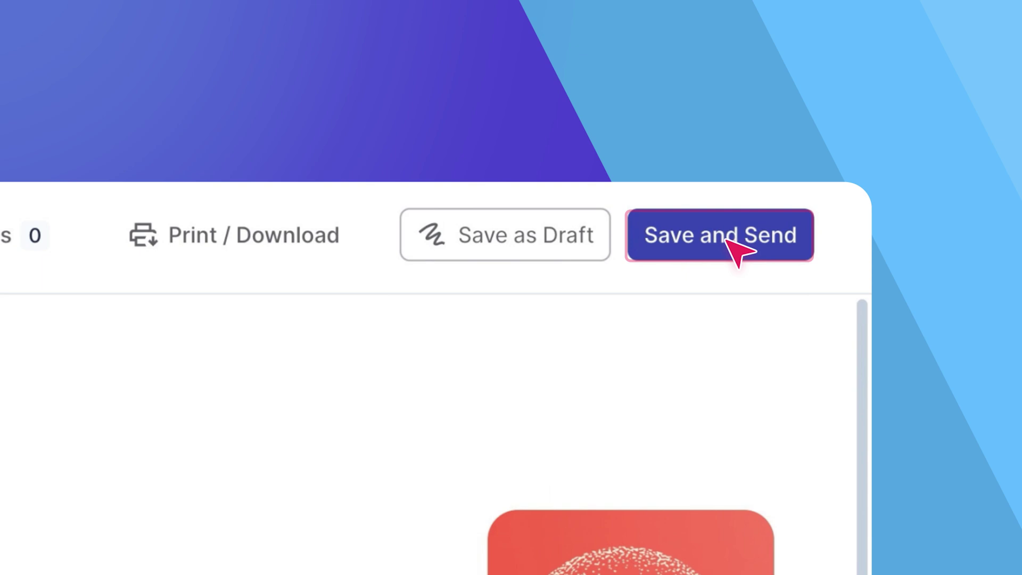
- Save invoice INV-AB-0002 and prepare its WhatsApp message with view and PDF links
{"action": "left_click", "coordinate": [739, 249]}
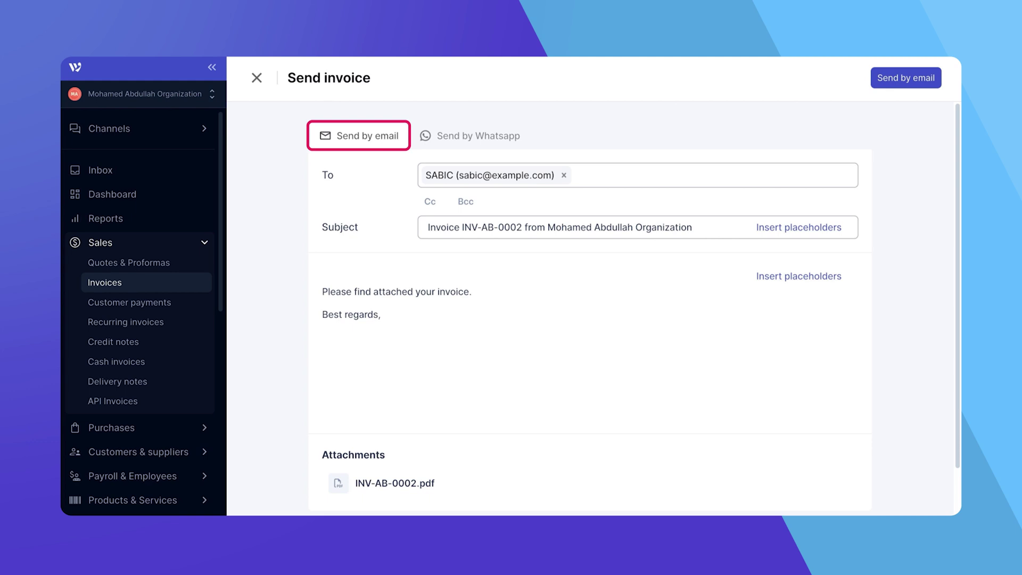
{"action": "left_click", "coordinate": [485, 144]}
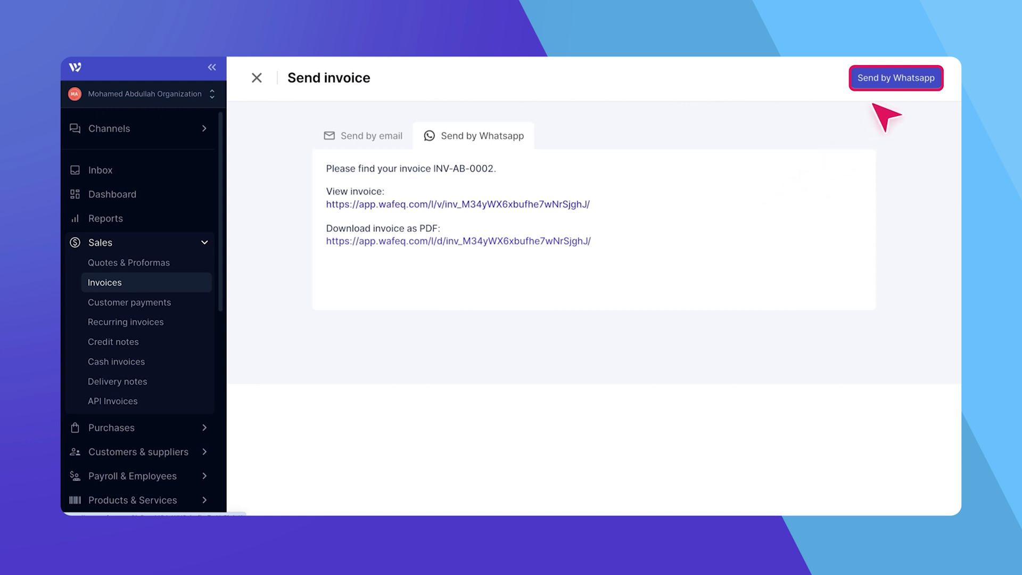
- Open WhatsApp Web, pick the contact, and send them the INV-AB-0002 message
{"action": "left_click", "coordinate": [901, 78]}
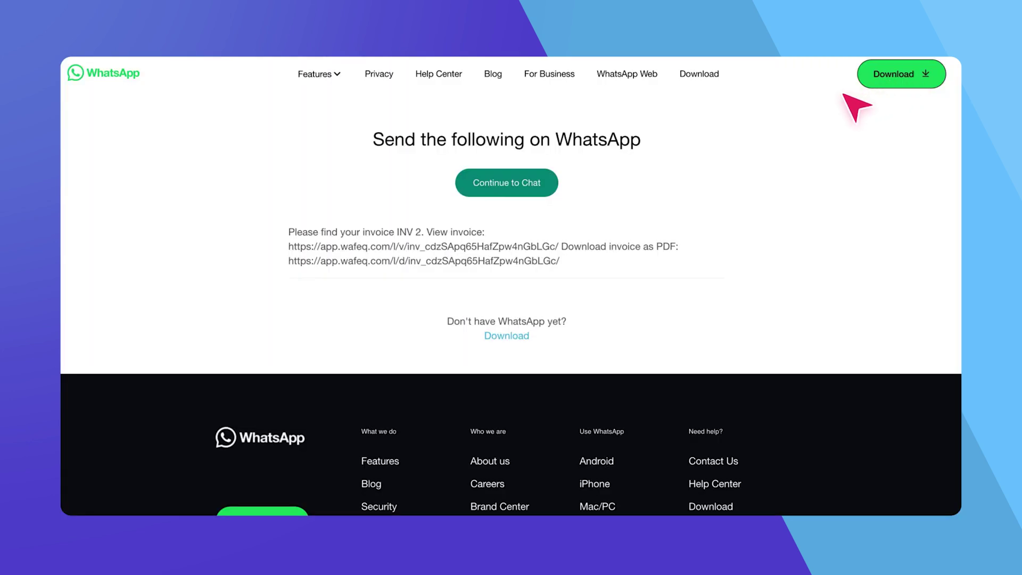
{"action": "left_click", "coordinate": [525, 183]}
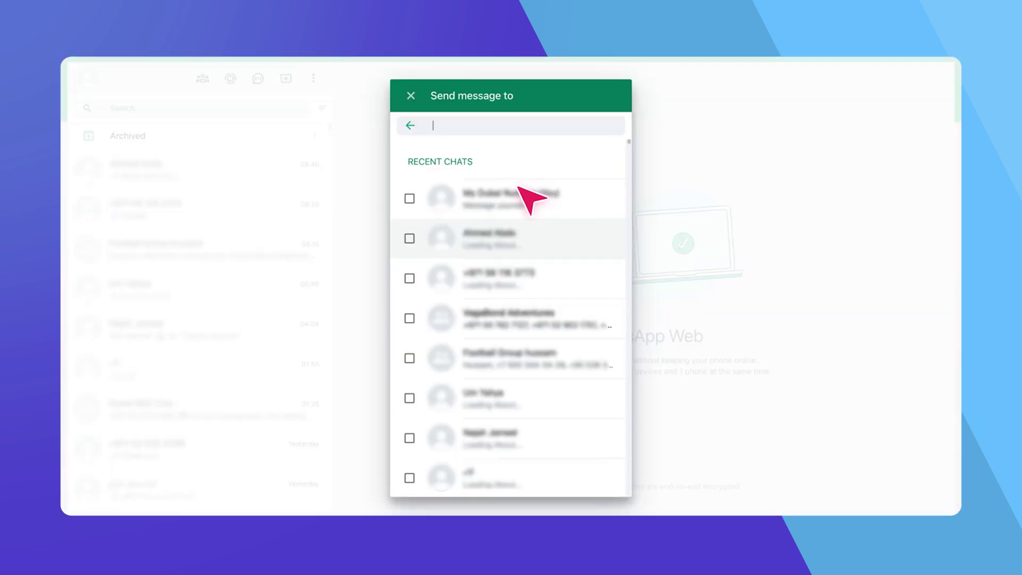
{"action": "left_click", "coordinate": [411, 238]}
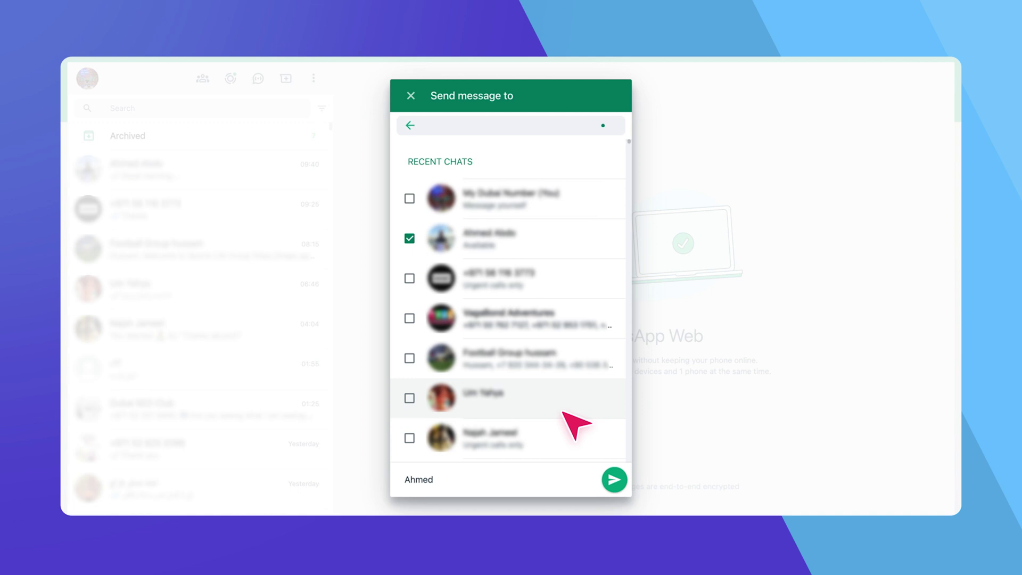
{"action": "left_click", "coordinate": [615, 479]}
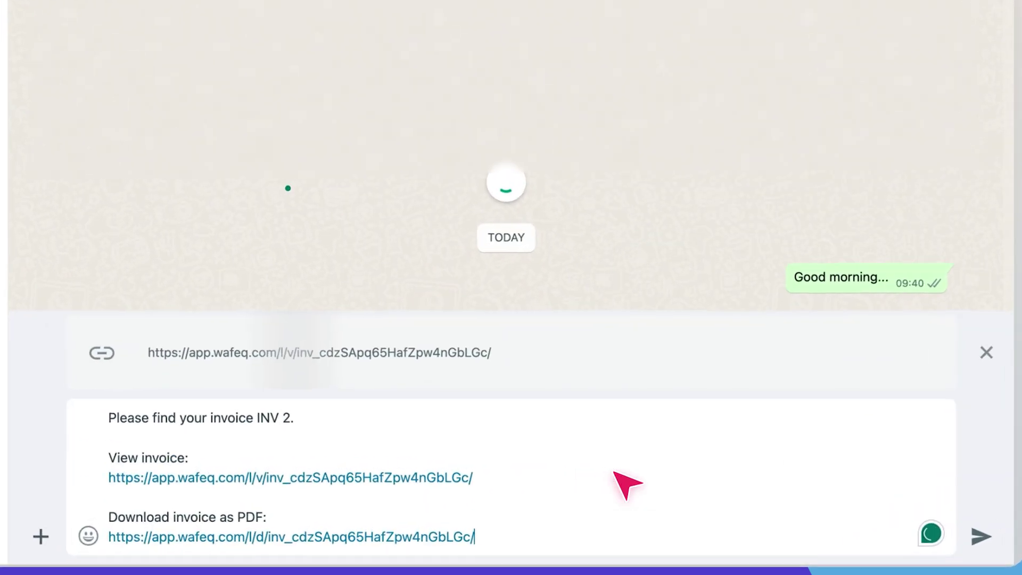
{"action": "left_click", "coordinate": [981, 537]}
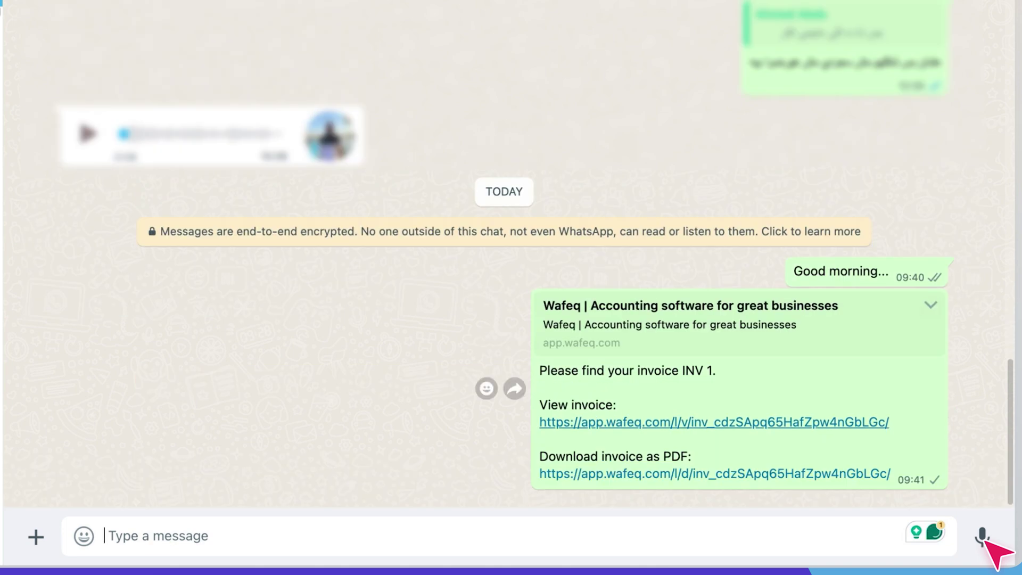